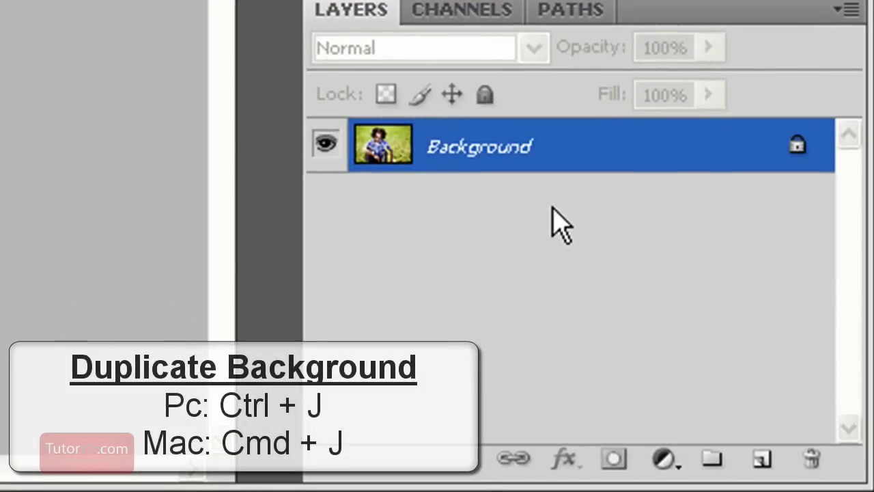
Duplicate the Background to Layer 1 and desaturate that copy to black and white
key("ctrl+j")
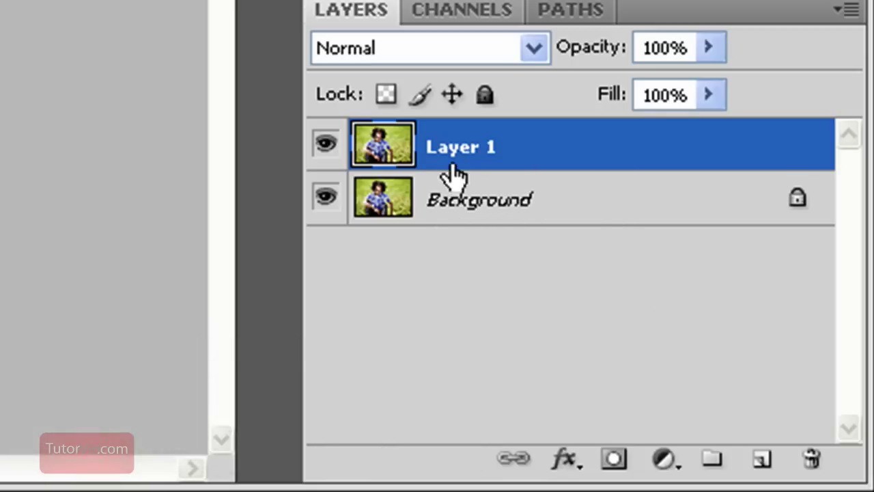
left_click(466, 136)
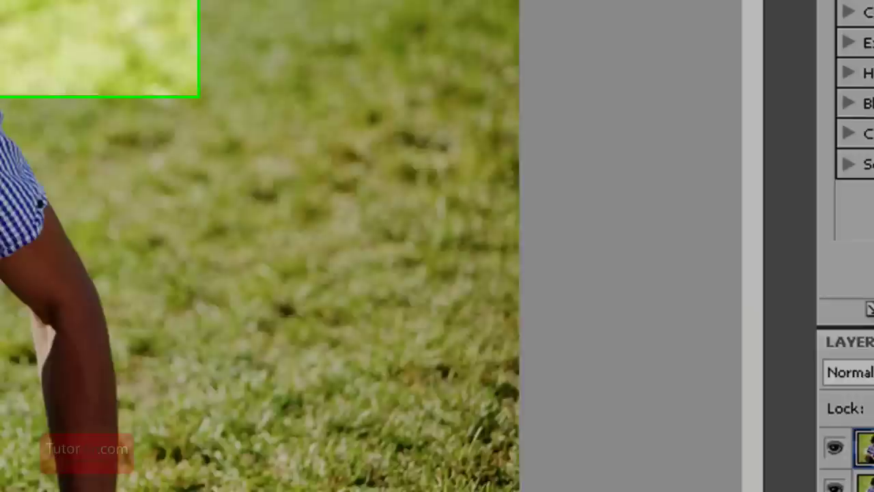
left_click(107, 19)
left_click(171, 73)
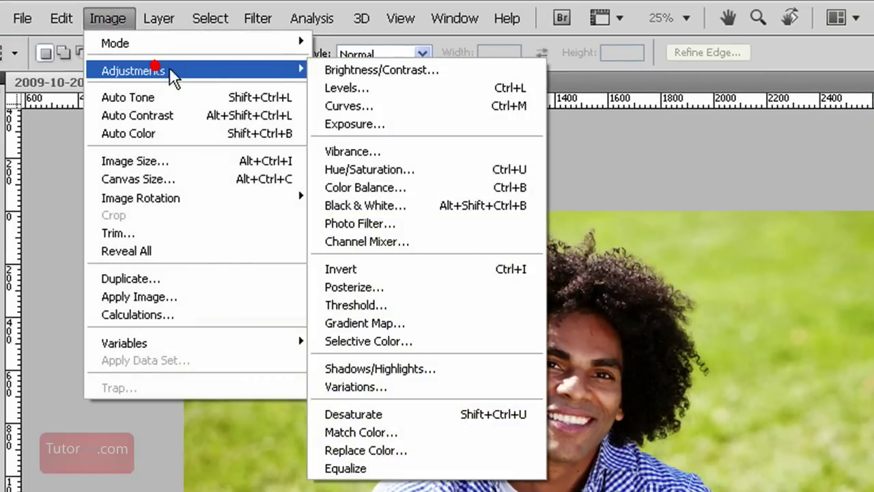
left_click(464, 415)
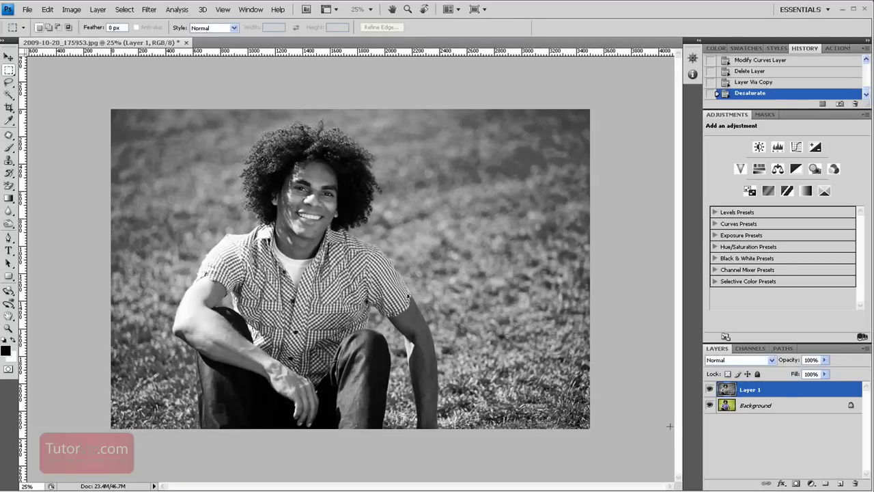
Apply a High Pass filter to Layer 1, settling on a 68.3-pixel radius
left_click(149, 10)
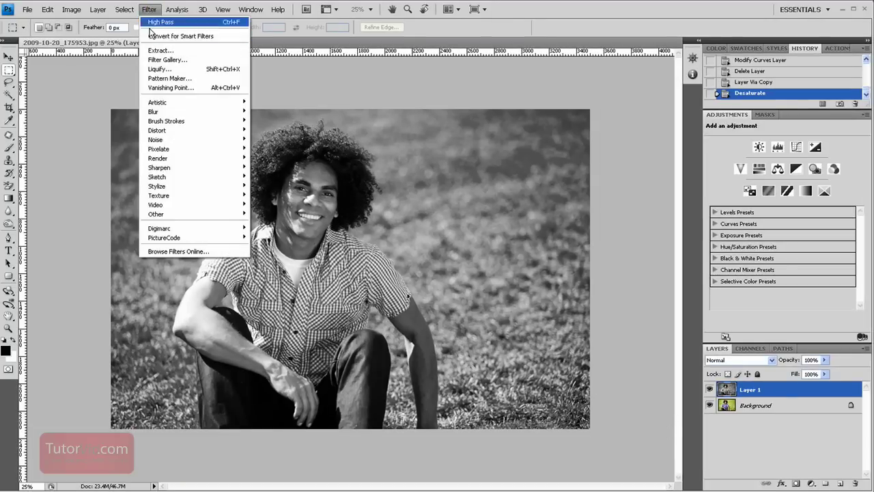
mouse_move(239, 215)
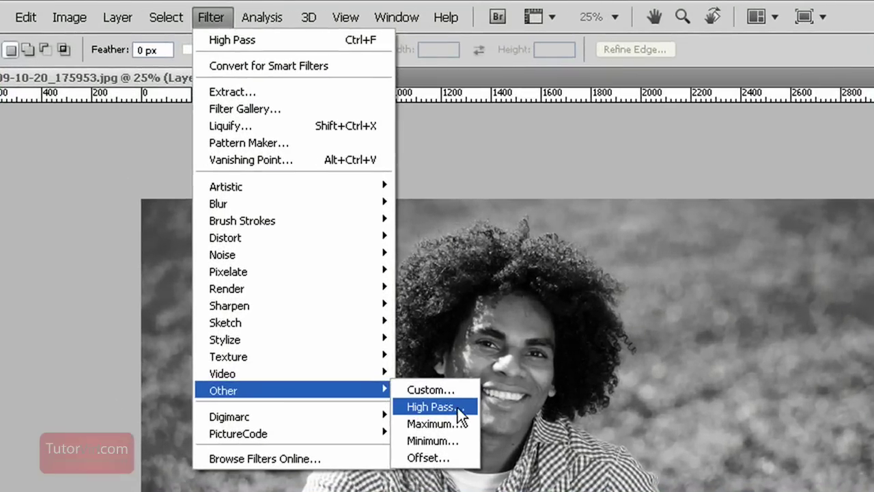
left_click(445, 394)
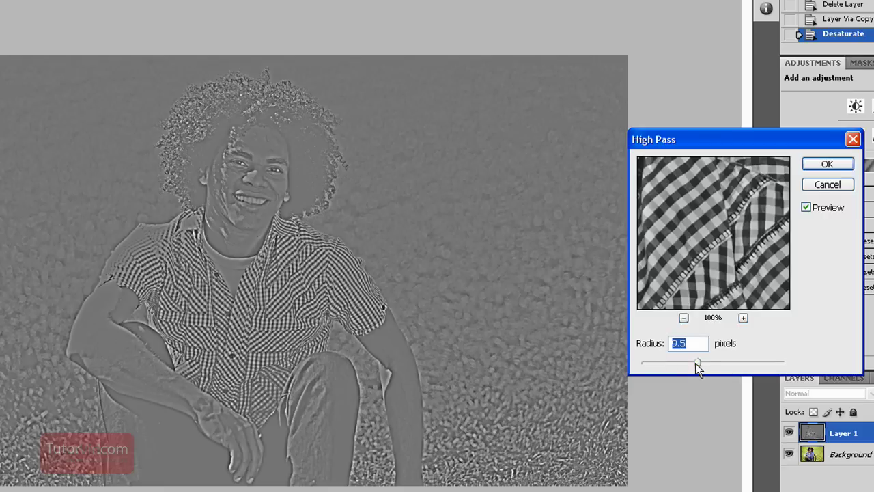
left_click_drag(685, 360, 645, 364)
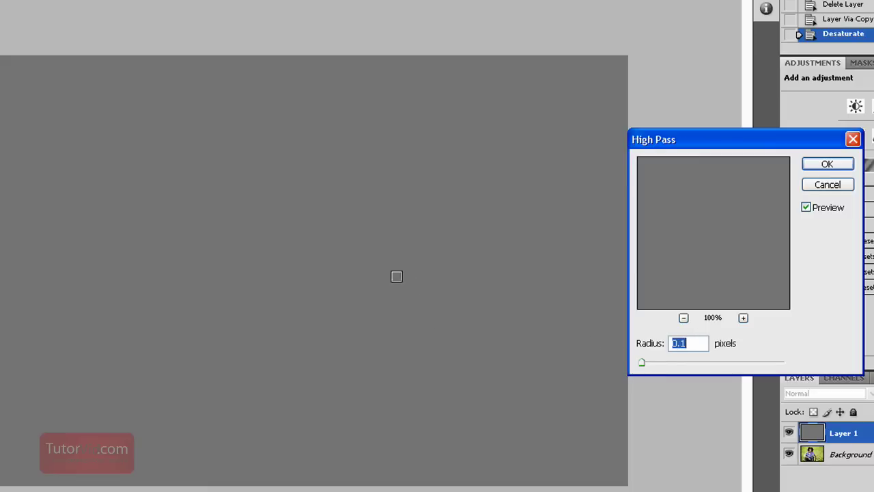
left_click_drag(641, 363, 642, 362)
left_click_drag(758, 370, 796, 363)
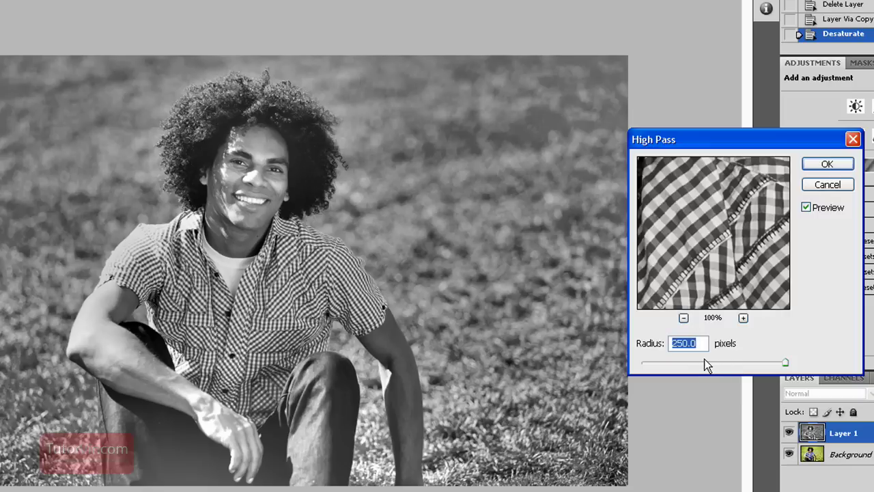
left_click_drag(704, 361, 726, 362)
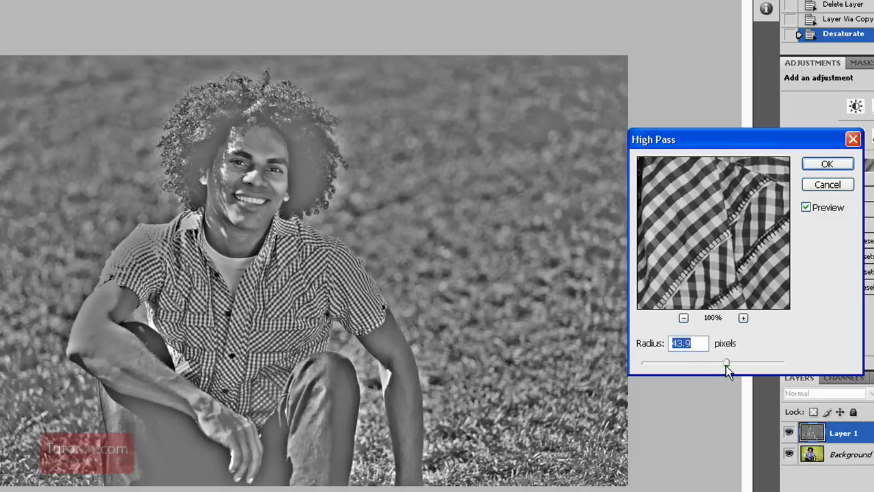
left_click_drag(726, 366, 651, 365)
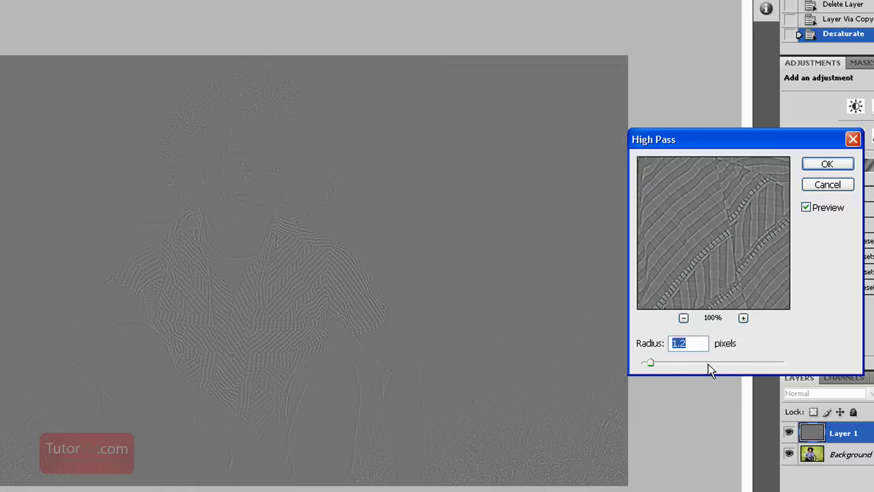
left_click(732, 363)
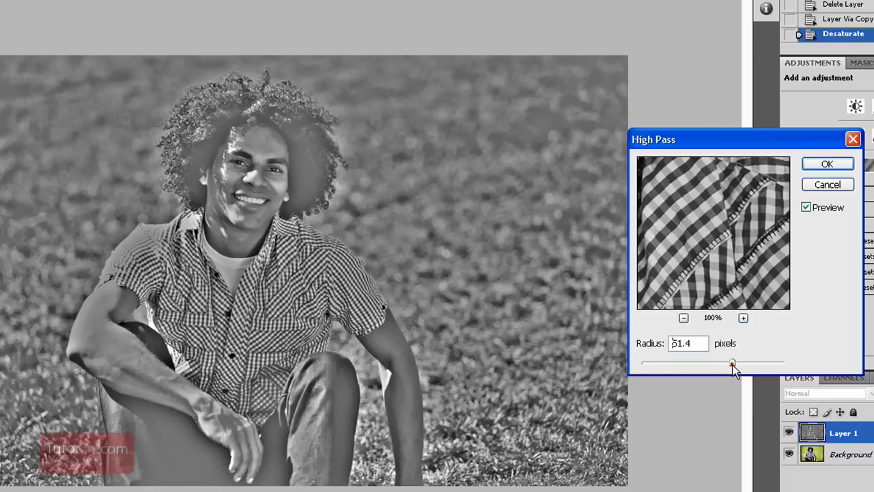
left_click_drag(732, 366, 745, 365)
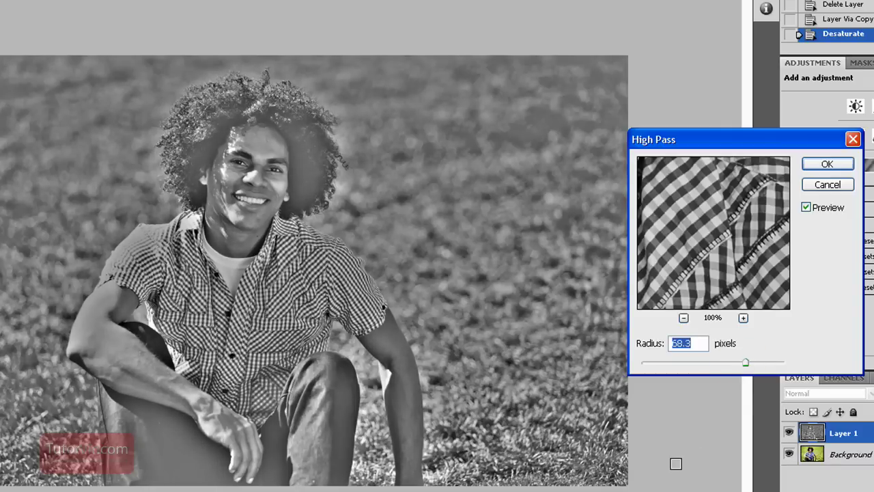
left_click(827, 165)
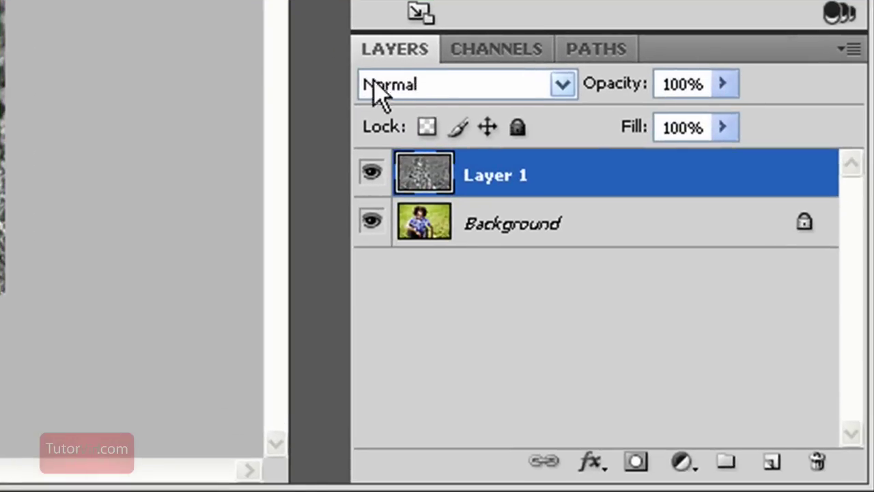
Blend Layer 1 in Overlay mode, then try Hard Light instead
left_click(558, 89)
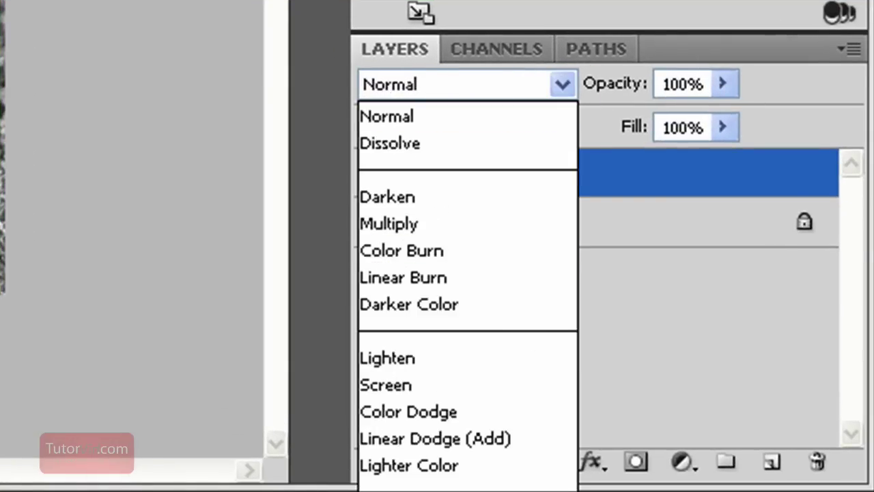
left_click(410, 491)
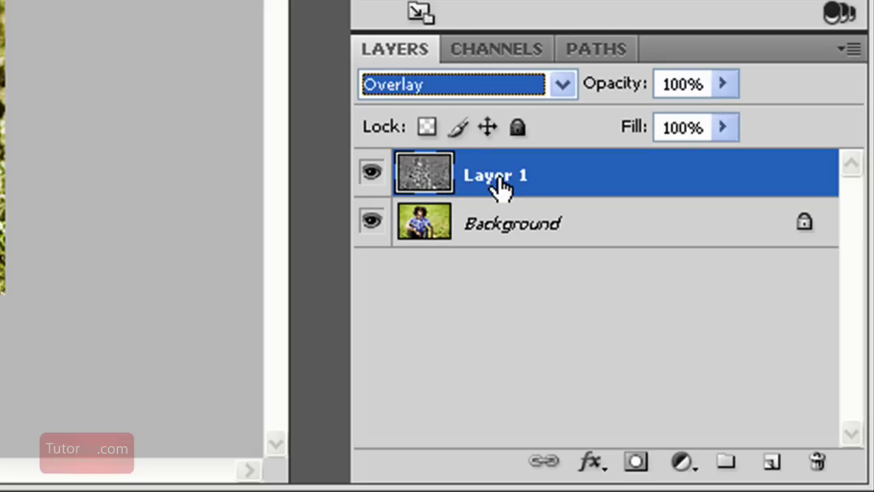
left_click(562, 84)
scroll(564, 121, "up", 5)
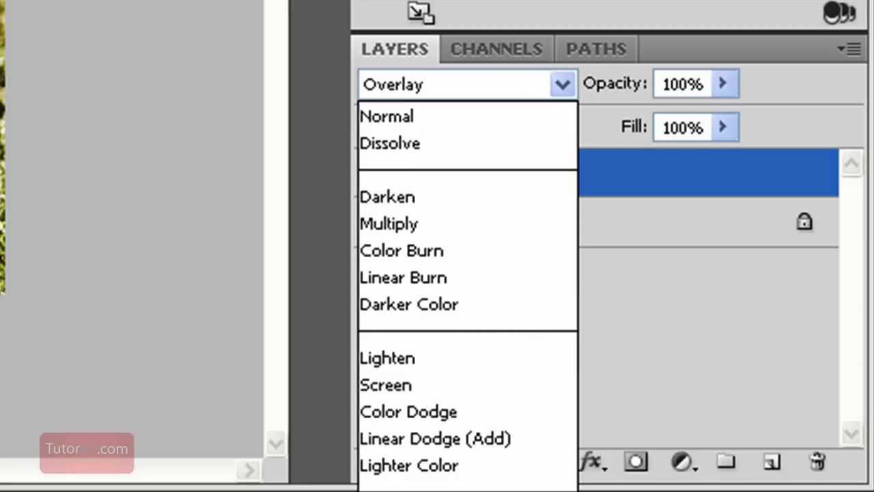
key("Down")
key("Down")
key("Return")
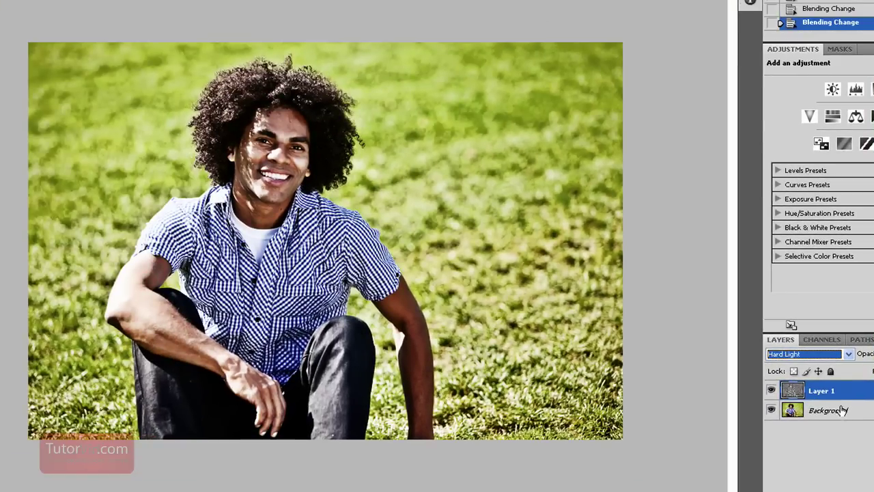
key("Return")
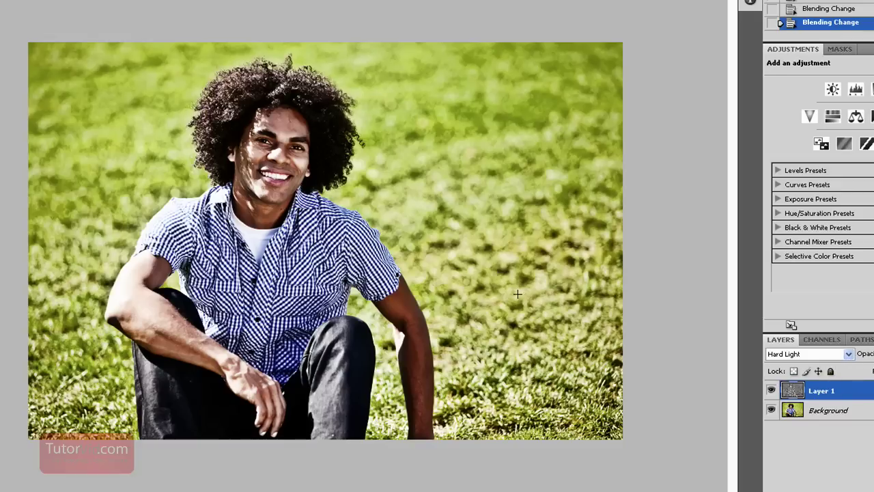
Switch Layer 1's blend mode back to Overlay
left_click(848, 353)
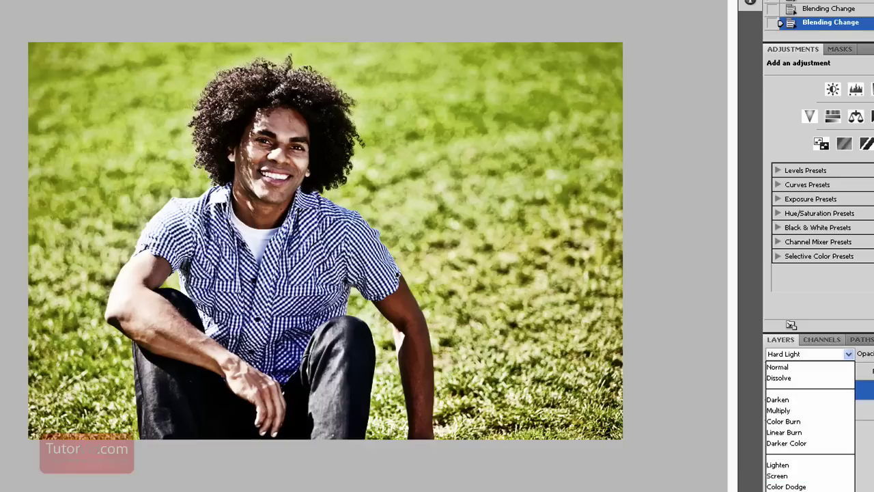
key("Up")
key("Up")
key("Return")
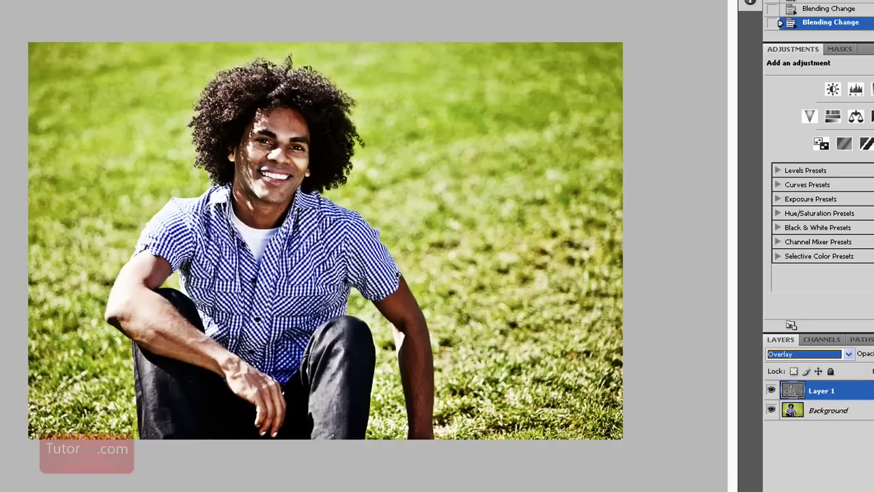
left_click(873, 353)
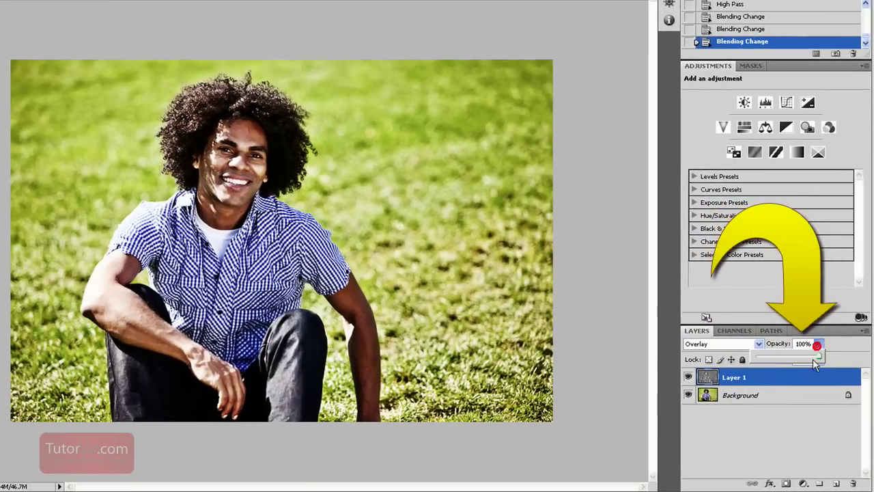
Lower Layer 1's opacity to about 67%, hiding and showing it to compare
left_click_drag(772, 355, 756, 356)
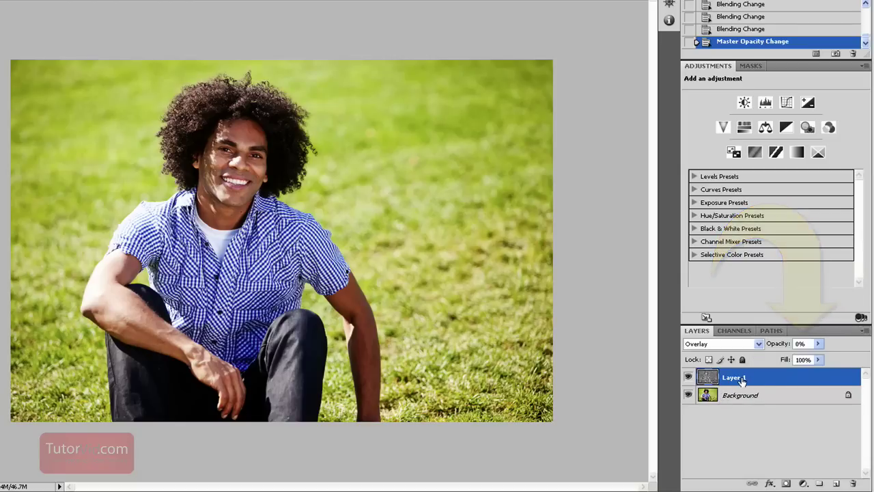
left_click(819, 344)
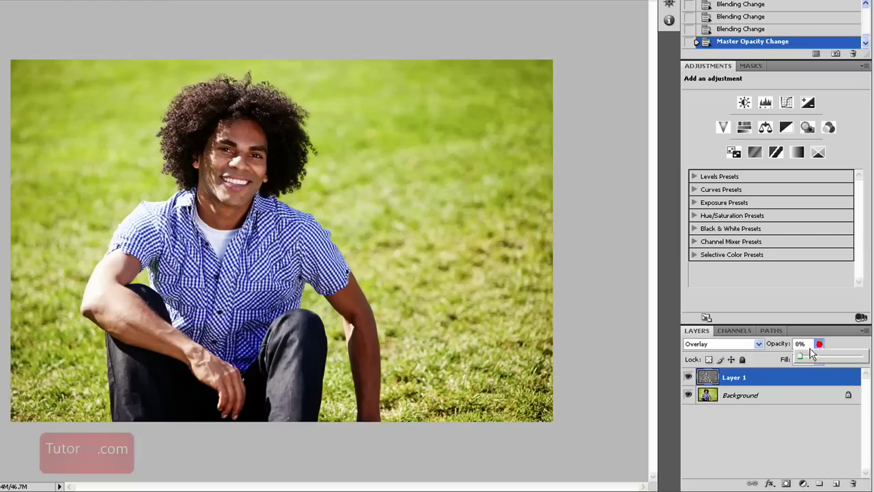
left_click_drag(808, 356, 849, 359)
left_click(832, 356)
left_click(727, 427)
left_click(689, 378)
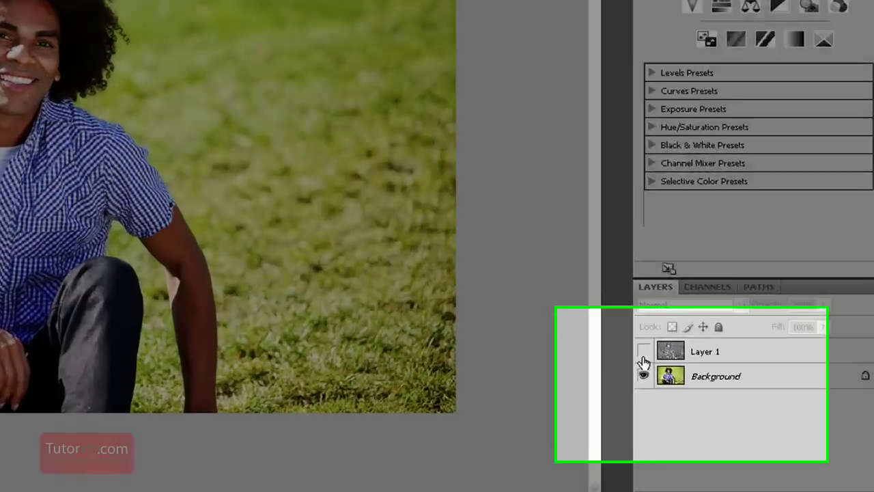
left_click(643, 353)
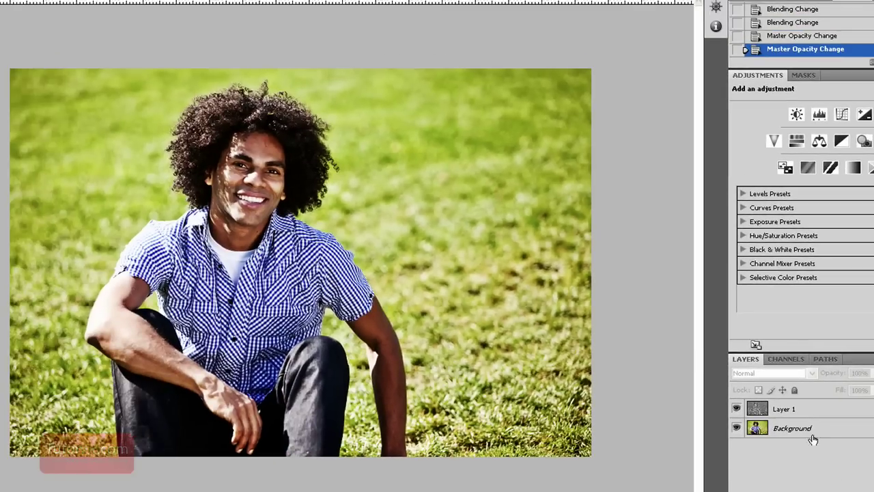
Select Layer 1 and add a Hue/Saturation adjustment layer with Saturation -38
left_click(826, 413)
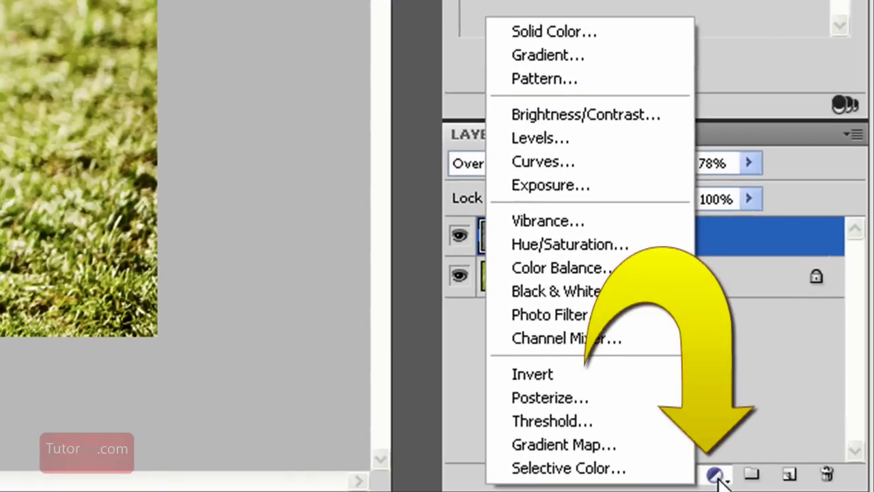
left_click(581, 247)
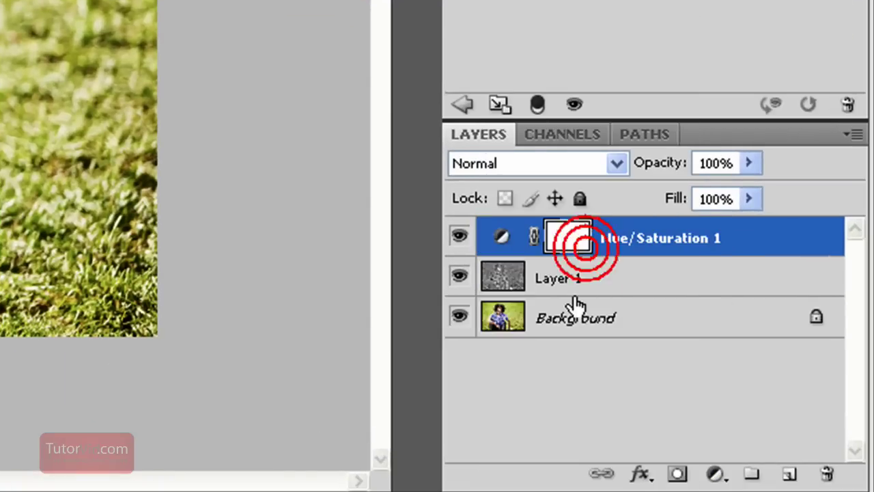